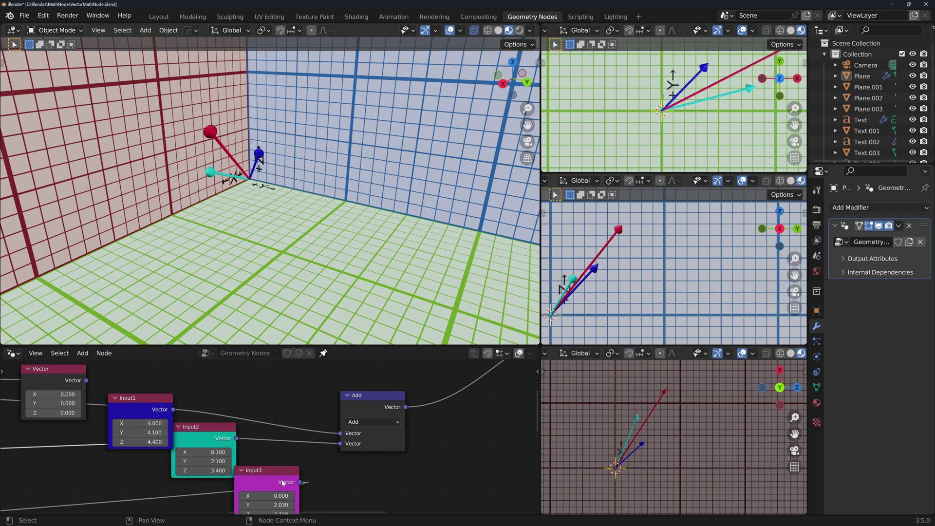
pyautogui.scroll(-2, 278, 206)
pyautogui.scroll(-3, 270, 183)
pyautogui.scroll(2, 244, 123)
pyautogui.scroll(-1, 256, 125)
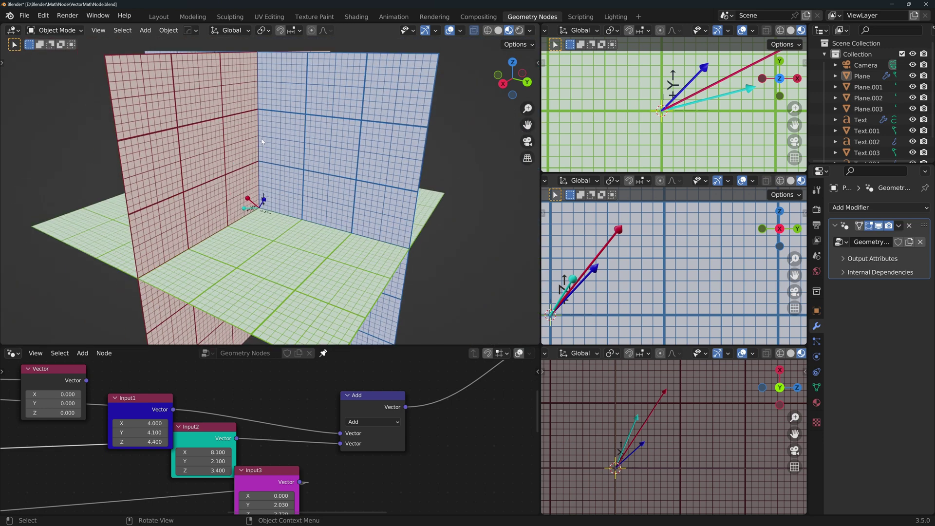
# Orbit around the vectors, then undo back to Add to restore the red result arrow
pyautogui.moveTo(283, 152); pyautogui.dragTo(278, 166, button='middle')
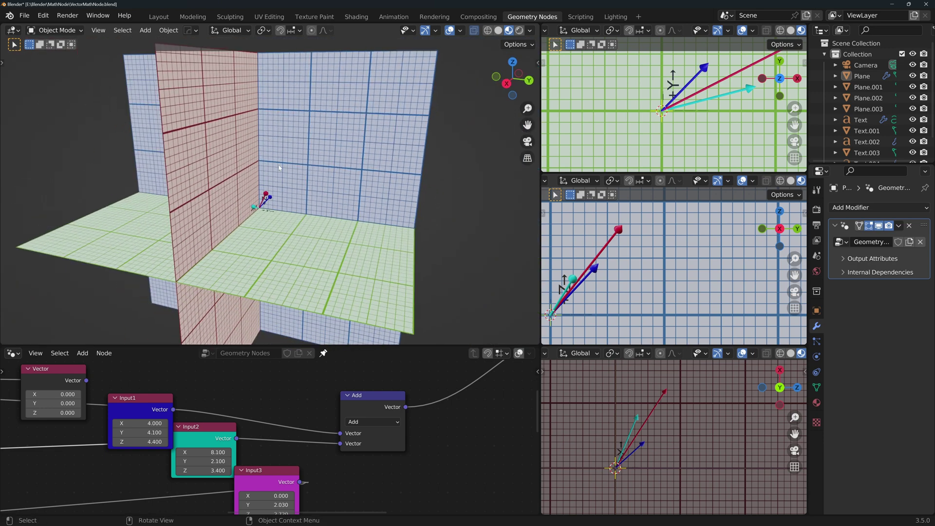
pyautogui.scroll(4, 333, 191)
pyautogui.scroll(1, 322, 192)
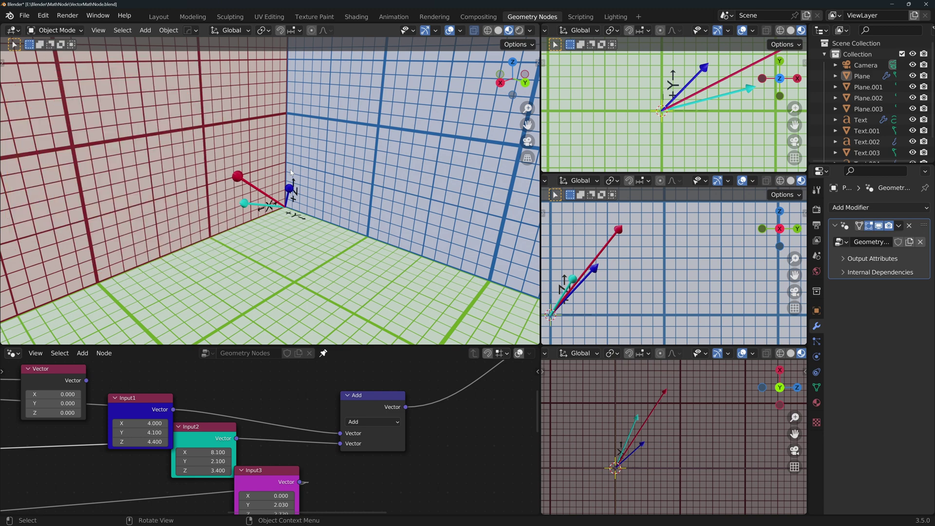
pyautogui.moveTo(290, 203); pyautogui.dragTo(325, 199, button='middle')
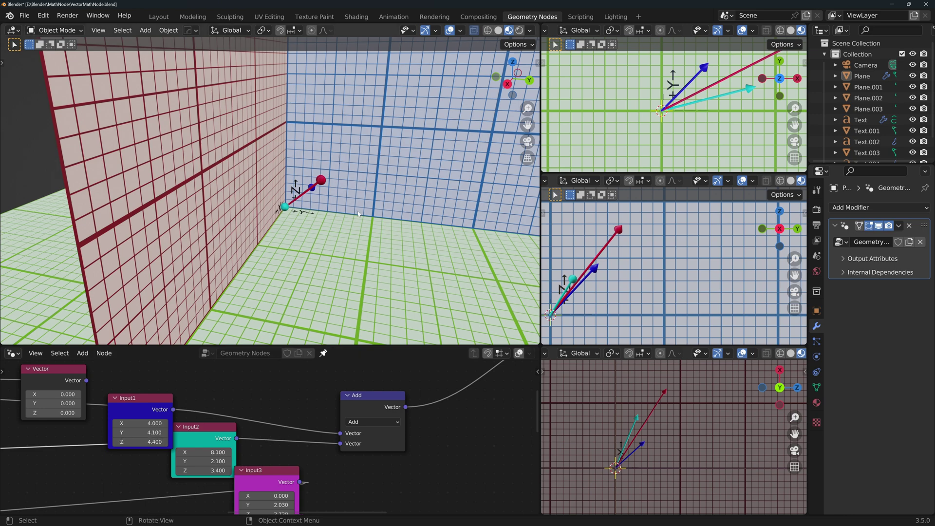
pyautogui.moveTo(358, 214); pyautogui.dragTo(291, 211, button='middle')
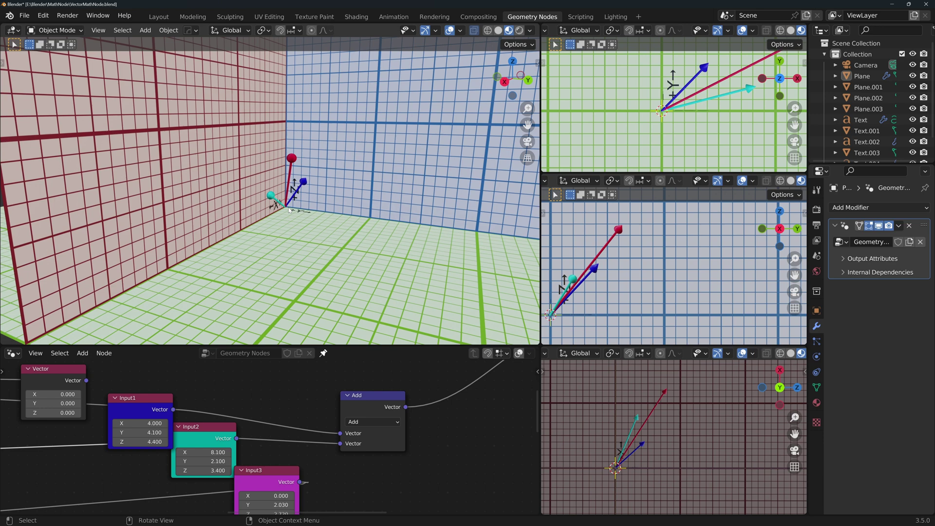
pyautogui.moveTo(275, 218); pyautogui.dragTo(248, 235, button='middle')
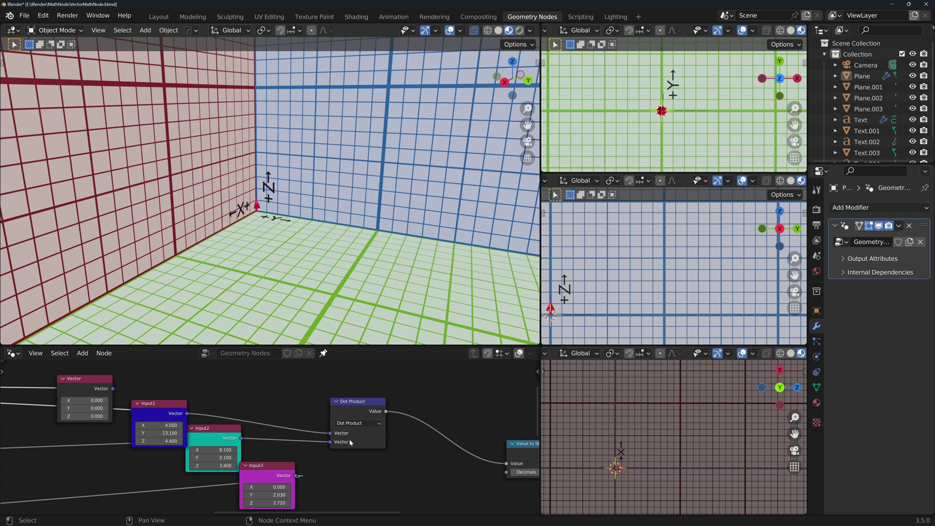
pyautogui.hotkey('ctrl', 'z')
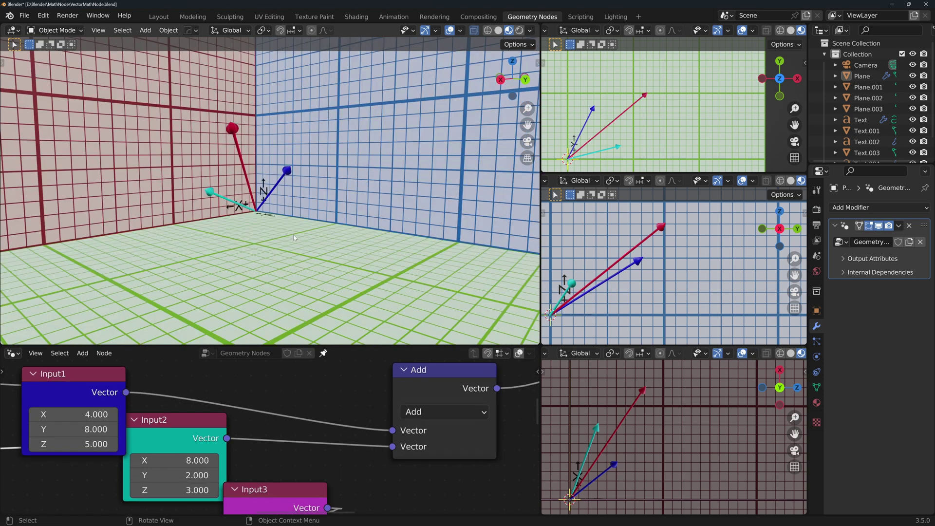
# Play the Subtract animation so the blue vector slides to the cyan tip
pyautogui.press('space')
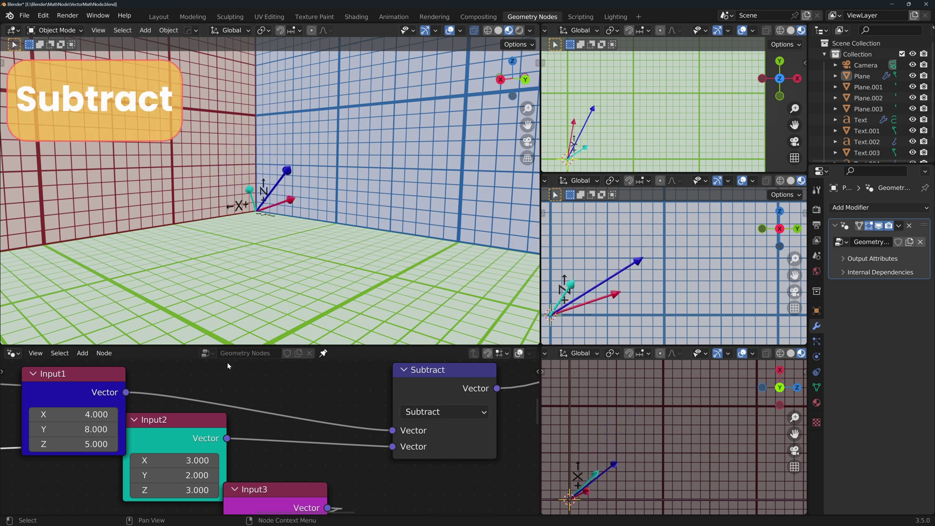
pyautogui.press('space')
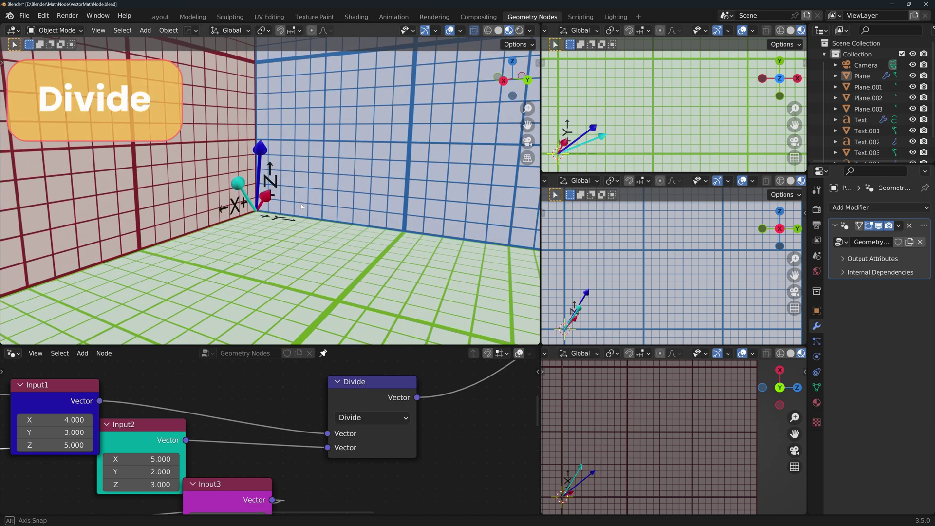
# Orbit the scene around the Multiply Add result arrows
pyautogui.moveTo(301, 203); pyautogui.dragTo(300, 210, button='middle')
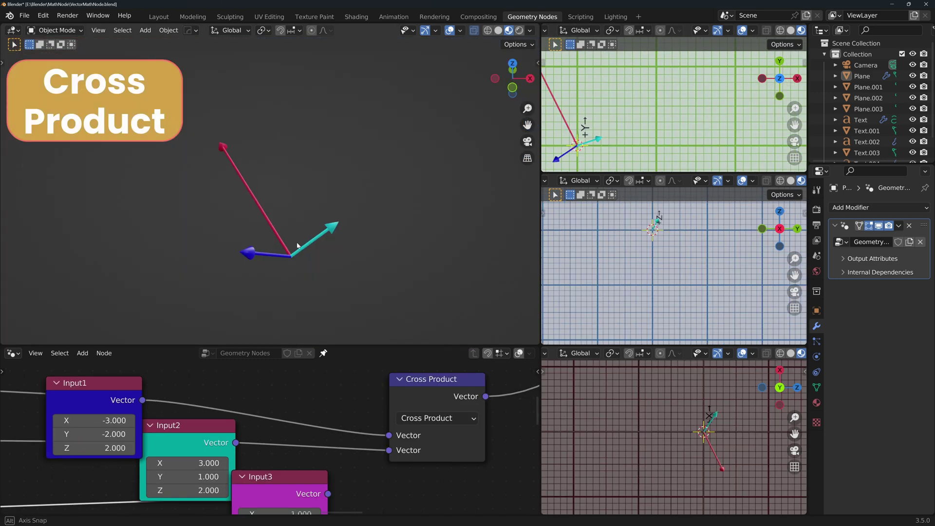
# Orbit so the red Cross Product result faces the viewer, then frame the grid scene
pyautogui.moveTo(298, 247)
pyautogui.mouseDown(button='middle')
pyautogui.moveTo(307, 259)
pyautogui.moveTo(364, 232)
pyautogui.mouseUp(button='middle')
pyautogui.moveTo(313, 215); pyautogui.dragTo(286, 235, button='middle')
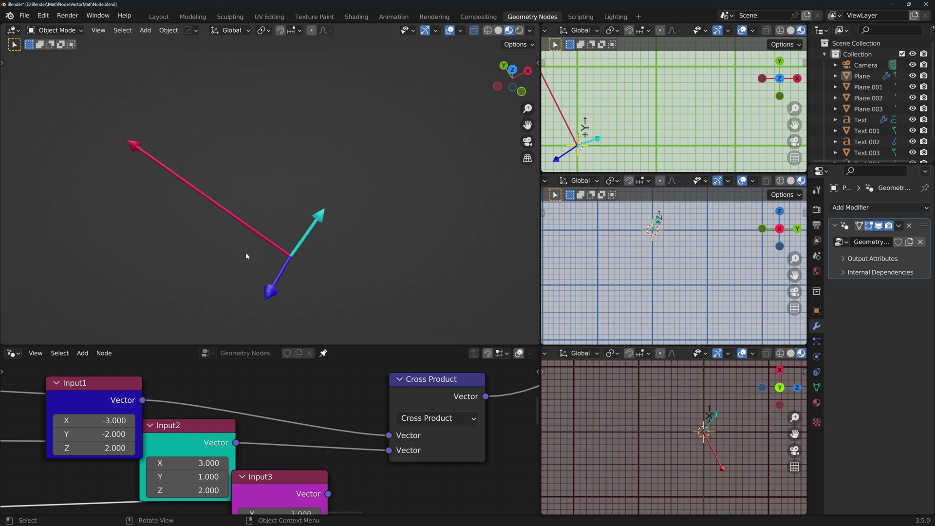
pyautogui.moveTo(247, 256); pyautogui.dragTo(281, 221, button='middle')
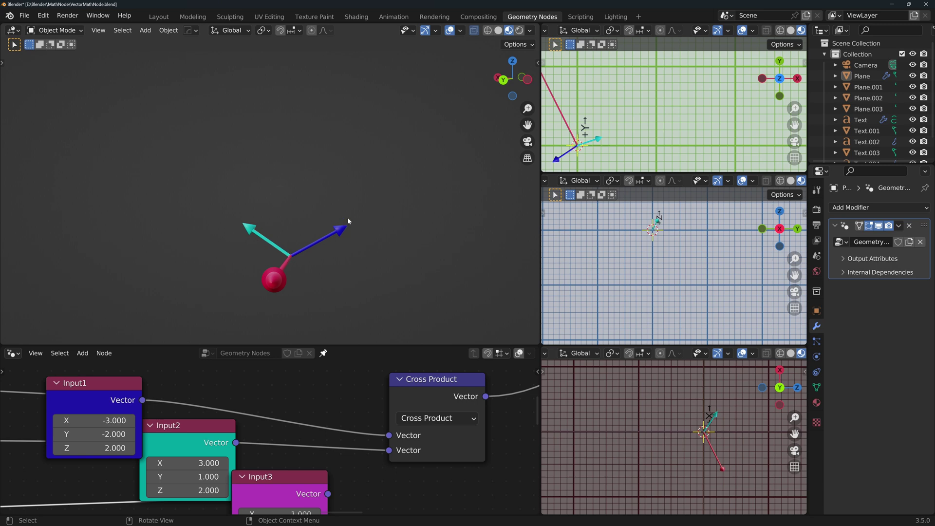
pyautogui.moveTo(347, 220)
pyautogui.mouseDown(button='middle')
pyautogui.moveTo(273, 217)
pyautogui.moveTo(231, 255)
pyautogui.moveTo(294, 230)
pyautogui.moveTo(296, 248)
pyautogui.moveTo(282, 231)
pyautogui.mouseUp(button='middle')
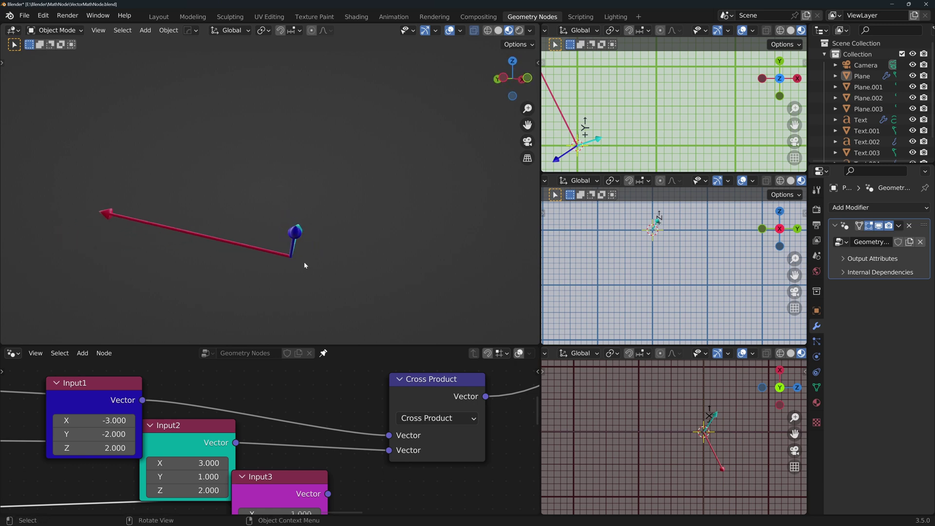
pyautogui.press('KP_Divide')
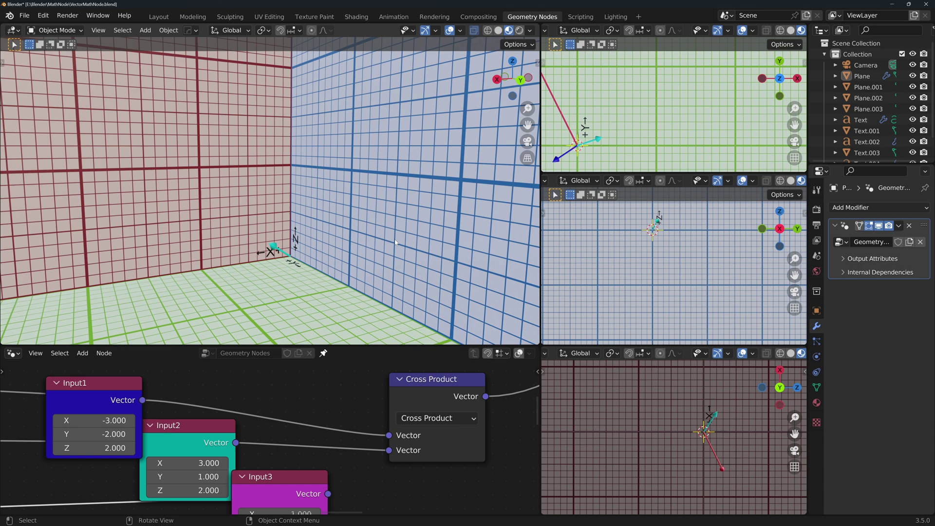
pyautogui.scroll(-3, 396, 243)
pyautogui.scroll(-3, 321, 243)
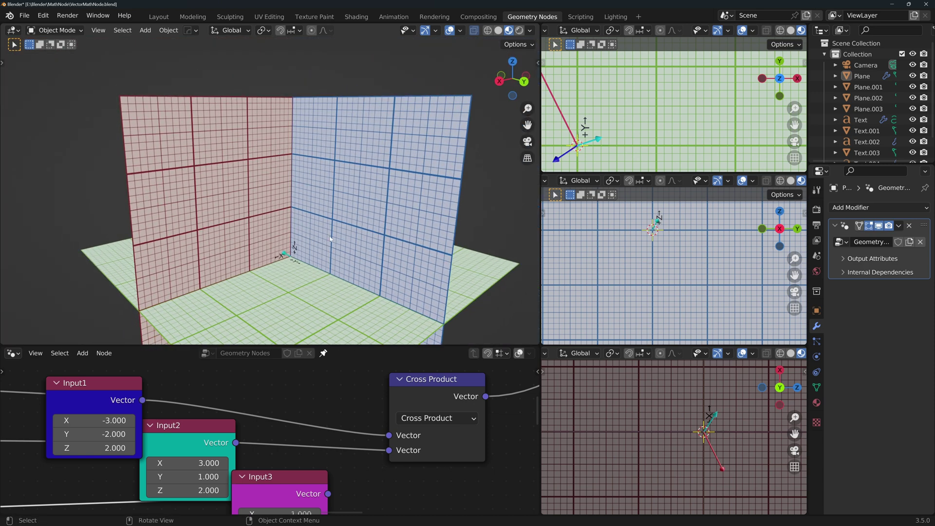
# Set Input1's Z component to 0 and orbit low around the blue arrow
pyautogui.doubleClick(107, 450)
pyautogui.write('0')
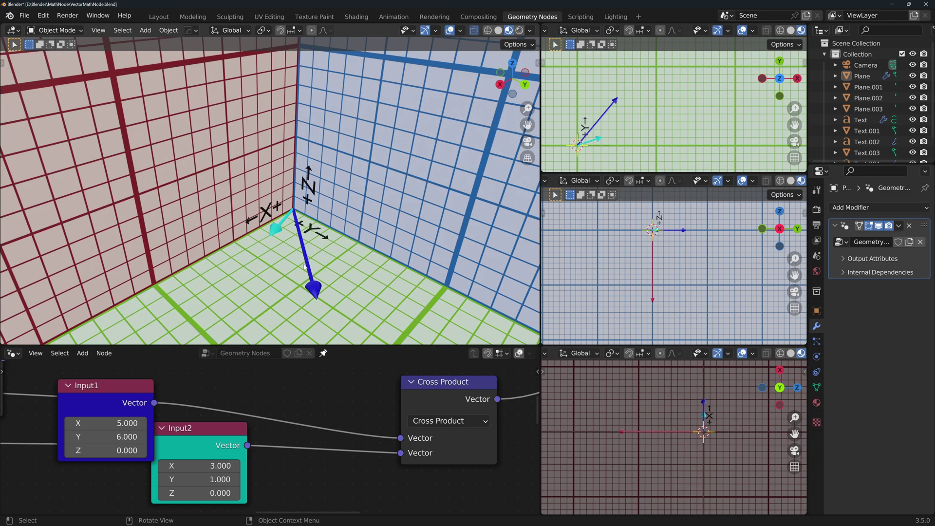
pyautogui.moveTo(328, 292); pyautogui.dragTo(364, 252, button='middle')
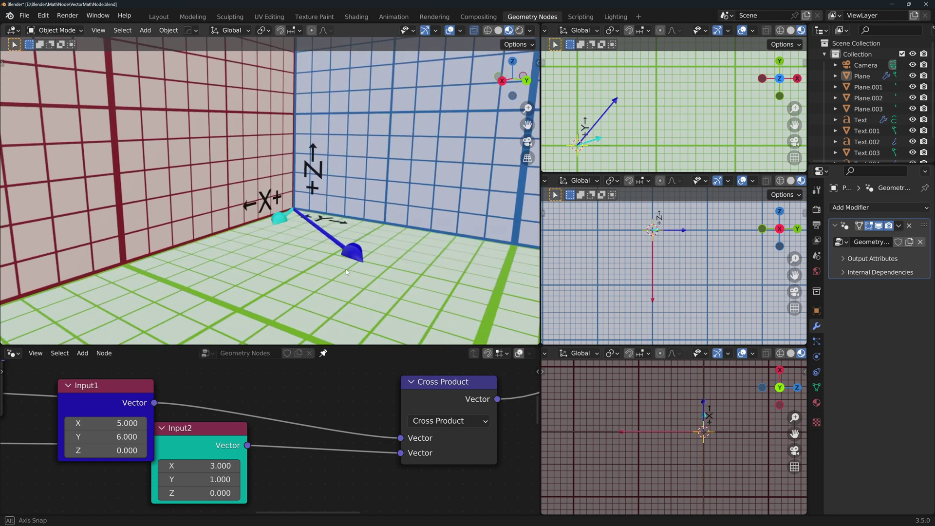
pyautogui.moveTo(347, 272); pyautogui.dragTo(293, 231, button='middle')
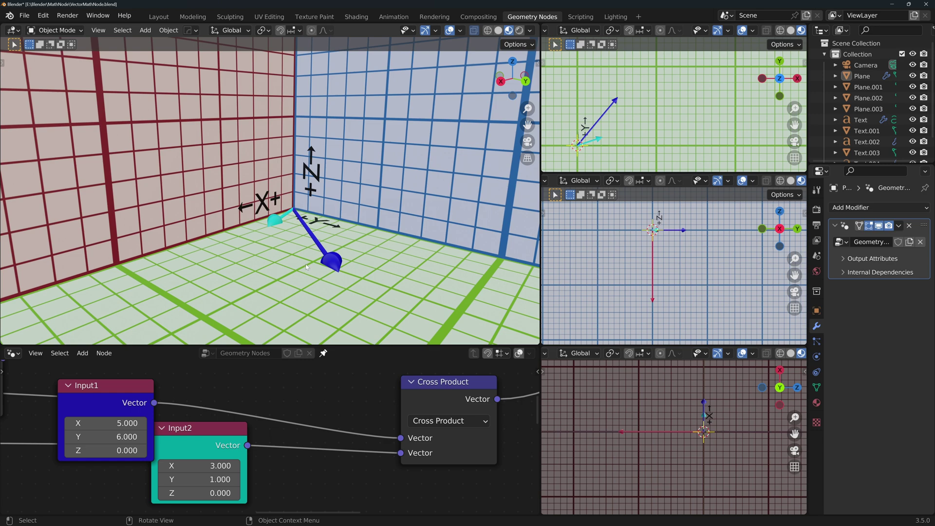
pyautogui.moveTo(306, 266); pyautogui.dragTo(243, 240, button='middle')
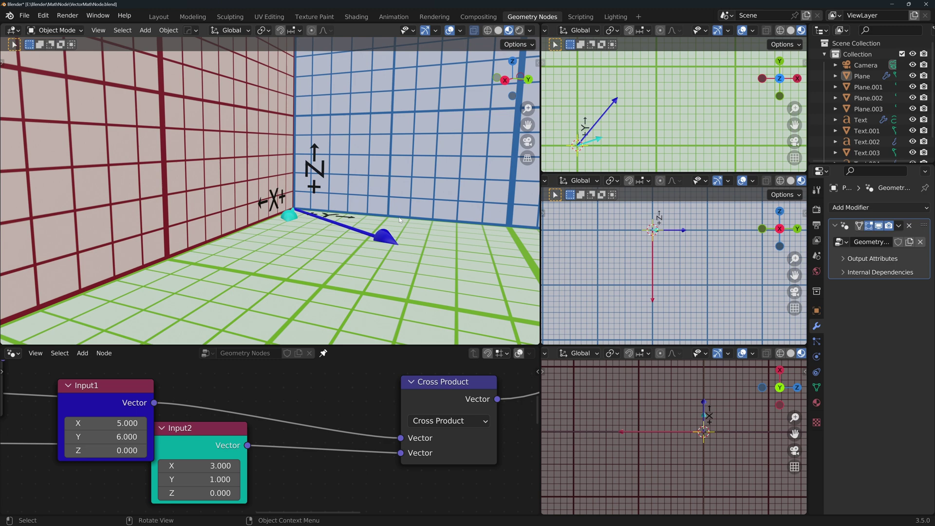
pyautogui.moveTo(411, 209); pyautogui.dragTo(401, 217, button='middle')
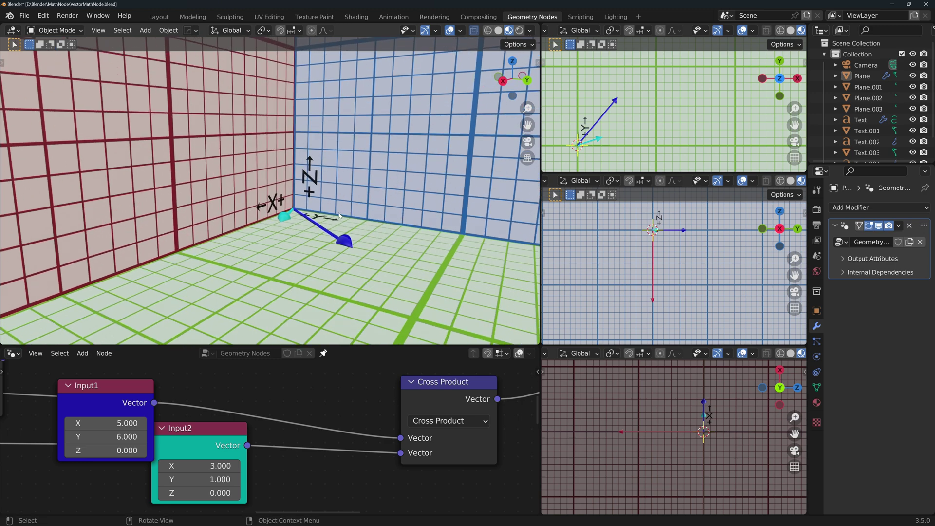
pyautogui.scroll(-2, 288, 222)
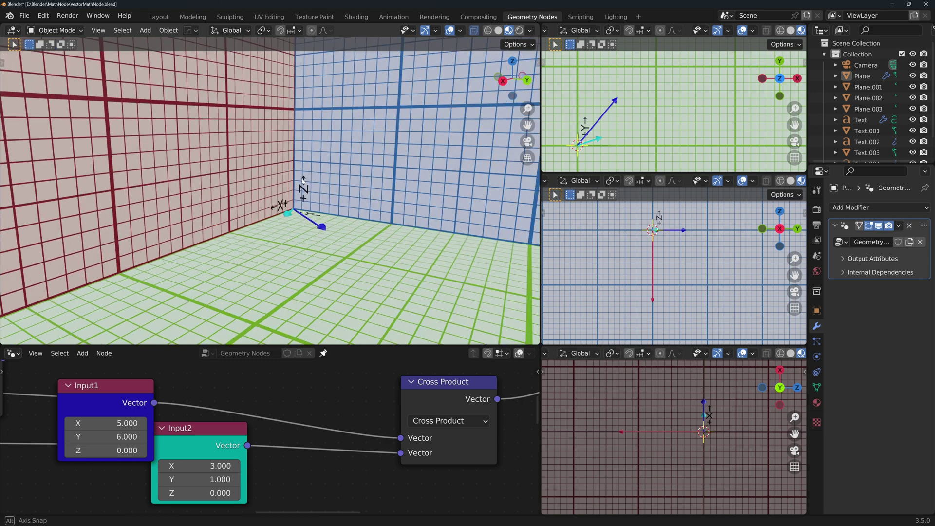
pyautogui.scroll(-1, 309, 237)
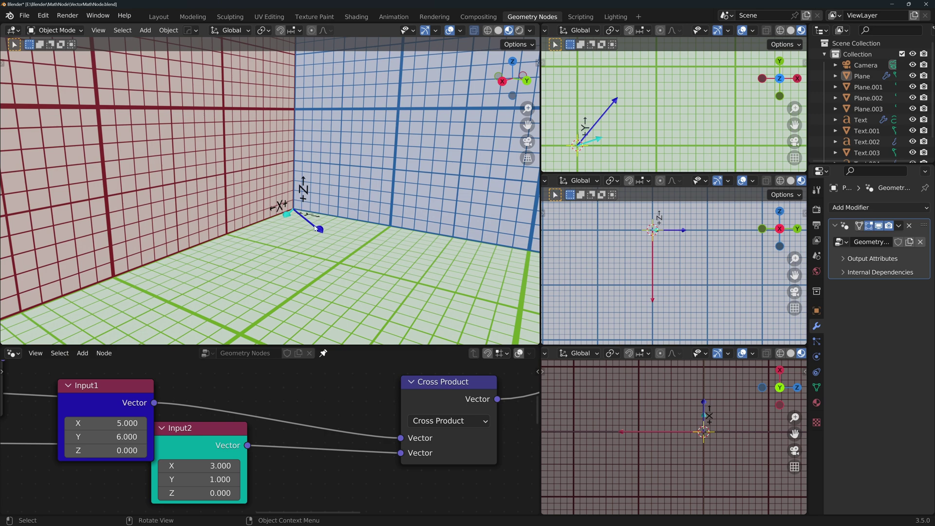
pyautogui.scroll(1, 379, 250)
pyautogui.scroll(1, 375, 233)
pyautogui.scroll(2, 372, 231)
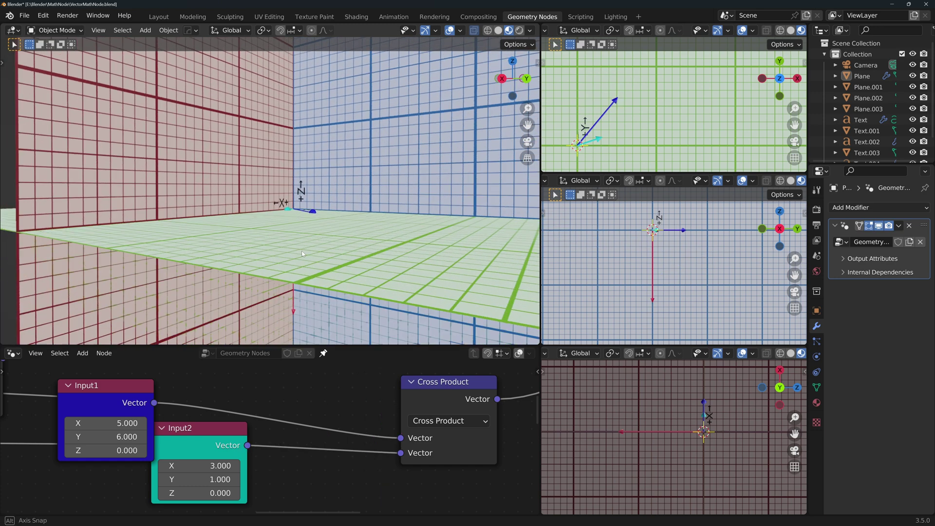
# Switch to top orthographic view and lengthen Input1 toward (2, -5, 0)
pyautogui.moveTo(302, 251); pyautogui.dragTo(305, 236, button='middle')
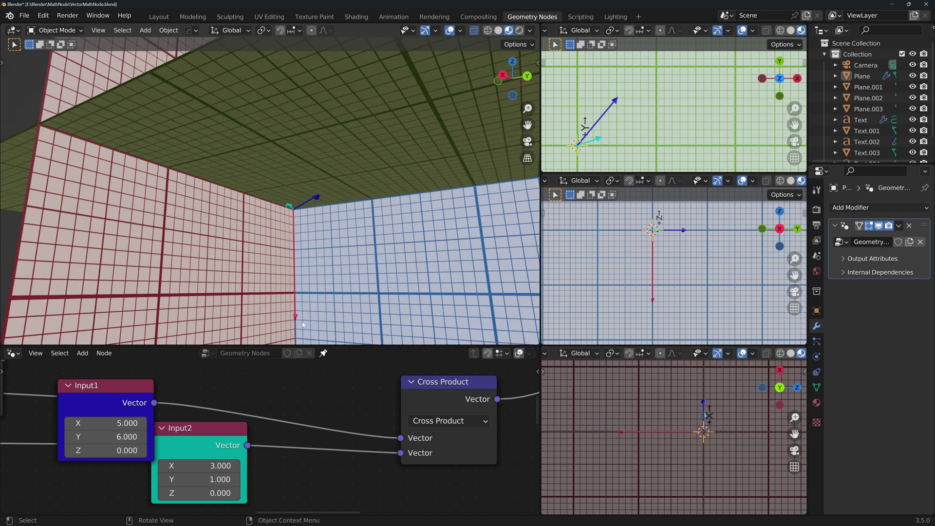
pyautogui.press('KP_7')
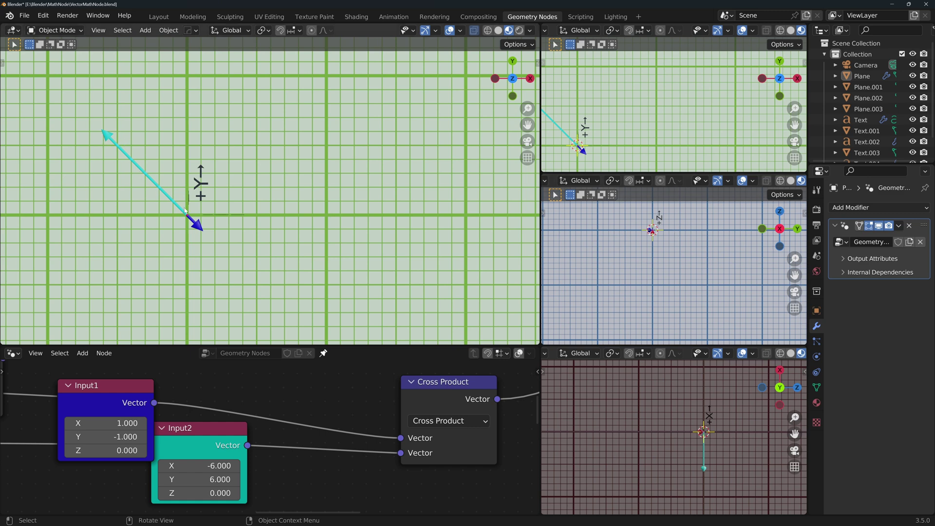
pyautogui.moveTo(110, 423)
pyautogui.mouseDown()
pyautogui.moveTo(140, 423)
pyautogui.moveTo(81, 436)
pyautogui.mouseUp()
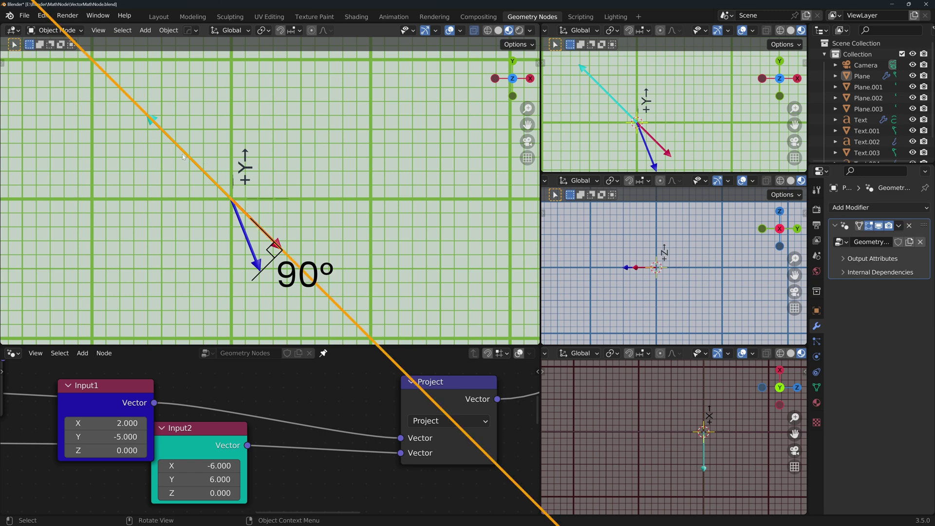
# Sweep Input1's X component down to 0.300 to swing the projected vector
pyautogui.click(68, 423)
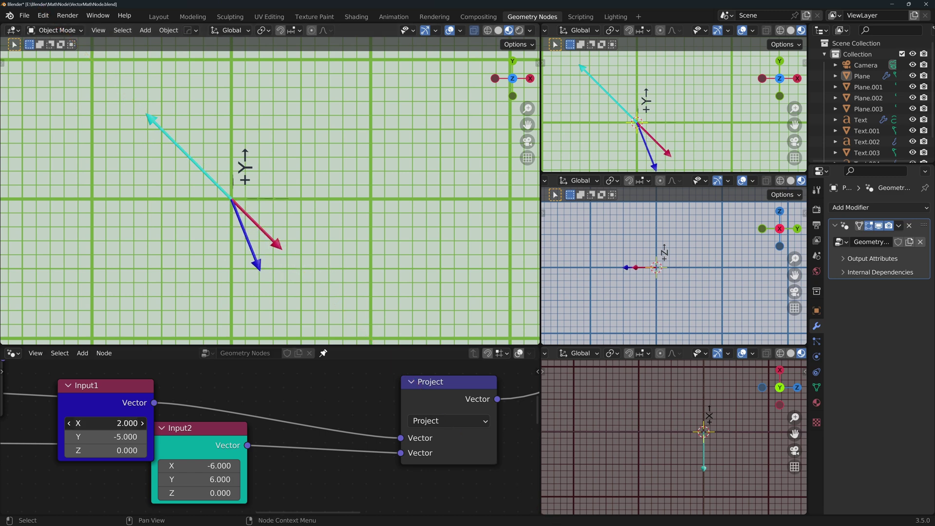
pyautogui.moveTo(110, 424)
pyautogui.mouseDown()
pyautogui.moveTo(44, 423)
pyautogui.moveTo(110, 423)
pyautogui.mouseUp()
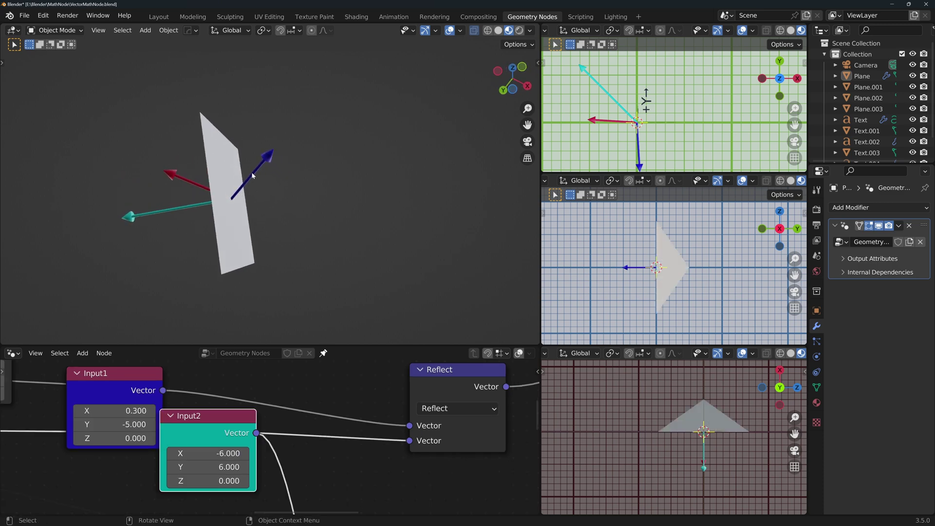
# Orbit around the mirror plane to inspect the reflected red arrow
pyautogui.moveTo(252, 176); pyautogui.dragTo(265, 229, button='middle')
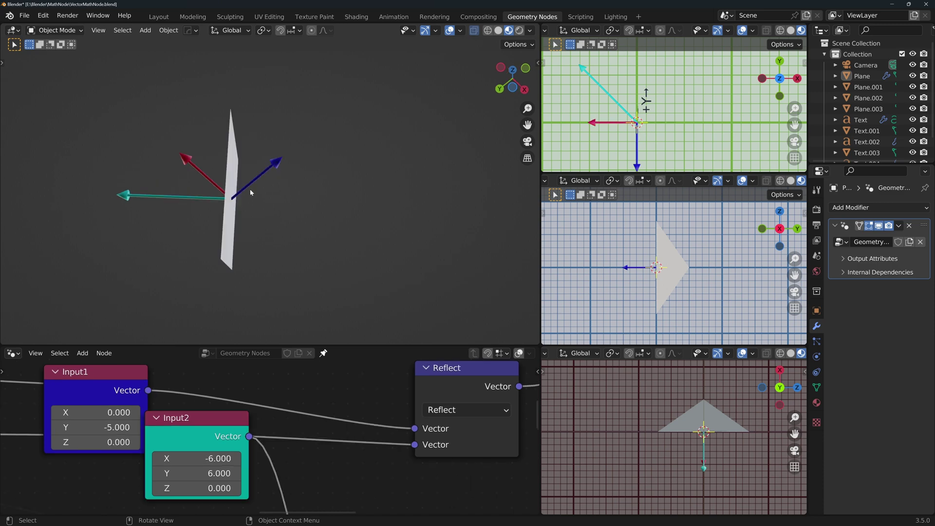
pyautogui.moveTo(233, 221); pyautogui.dragTo(350, 217, button='middle')
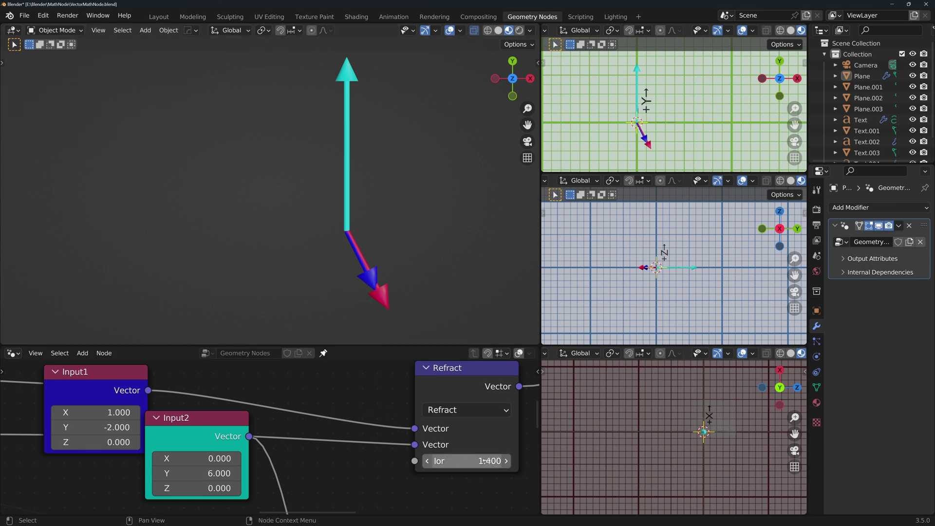
# Sweep the Refract IOR between 0 and 1.48 to swing the arrow, then play
pyautogui.moveTo(480, 460); pyautogui.dragTo(409, 461)
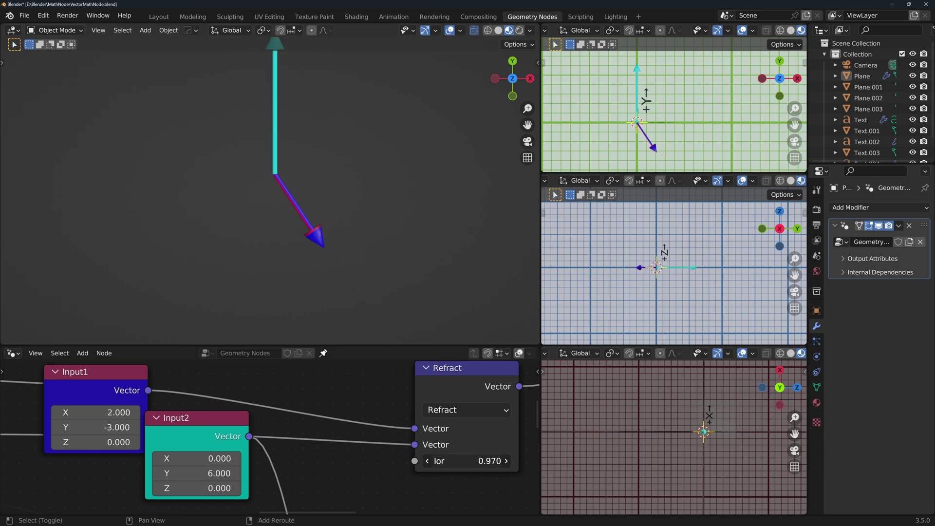
pyautogui.moveTo(480, 461)
pyautogui.mouseDown()
pyautogui.moveTo(511, 461)
pyautogui.moveTo(467, 461)
pyautogui.mouseUp()
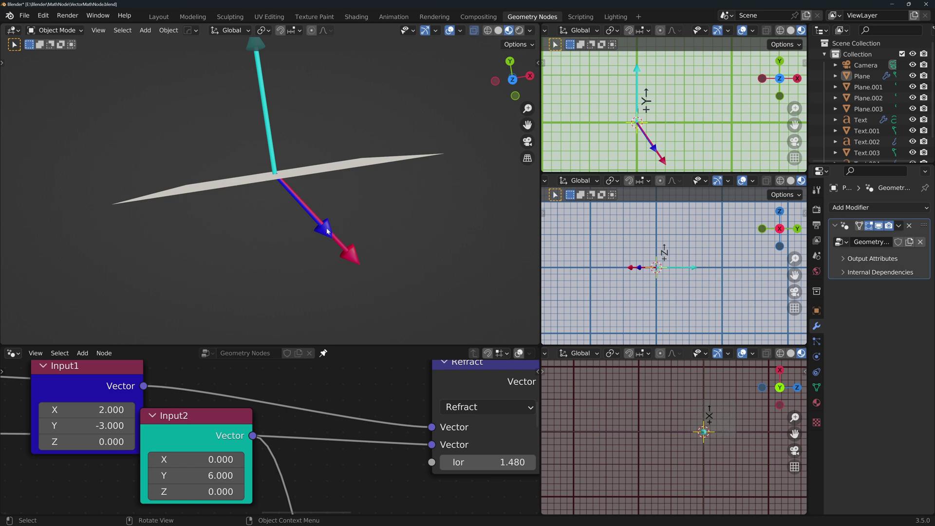
pyautogui.press('space')
pyautogui.press('space')
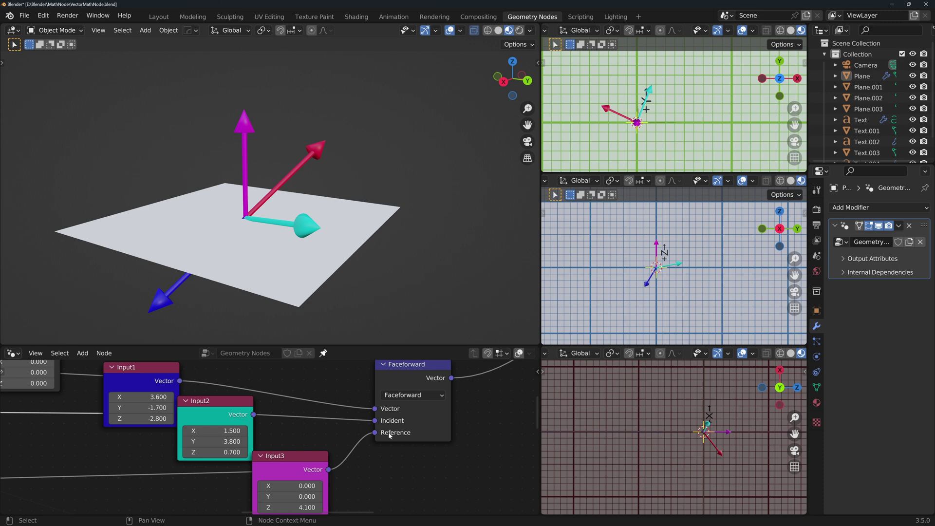
# Tilt the view to see the plane and push Input2's Z down to -5.2
pyautogui.moveTo(344, 281); pyautogui.dragTo(345, 273, button='middle')
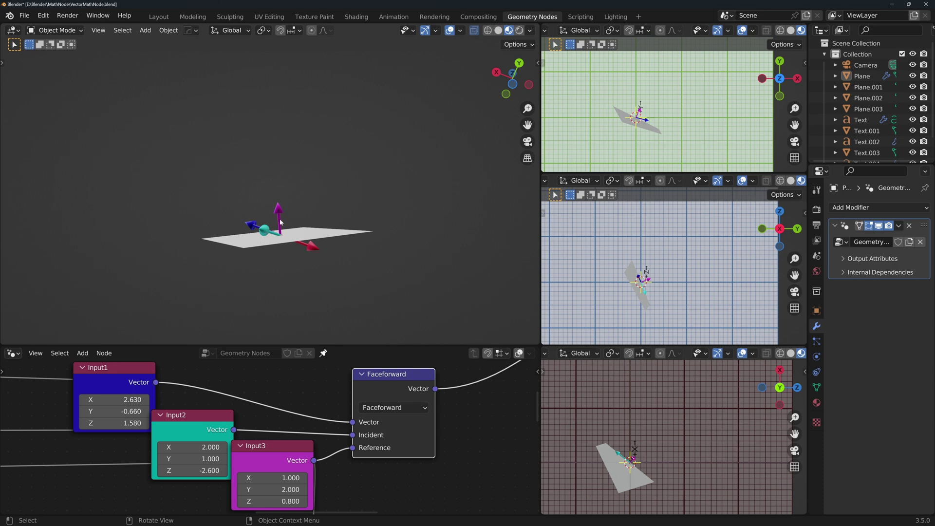
pyautogui.moveTo(194, 470); pyautogui.dragTo(172, 471)
pyautogui.scroll(-2, 272, 434)
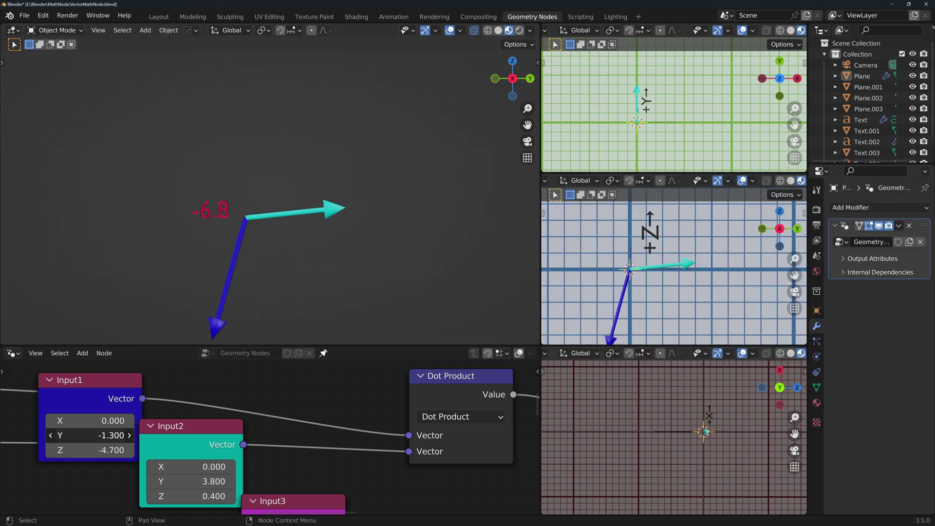
# Swing Input1 toward (0, 0, -4.4) so the dot product reaches 0.0
pyautogui.moveTo(96, 435)
pyautogui.mouseDown()
pyautogui.moveTo(110, 436)
pyautogui.moveTo(118, 451)
pyautogui.moveTo(58, 435)
pyautogui.mouseUp()
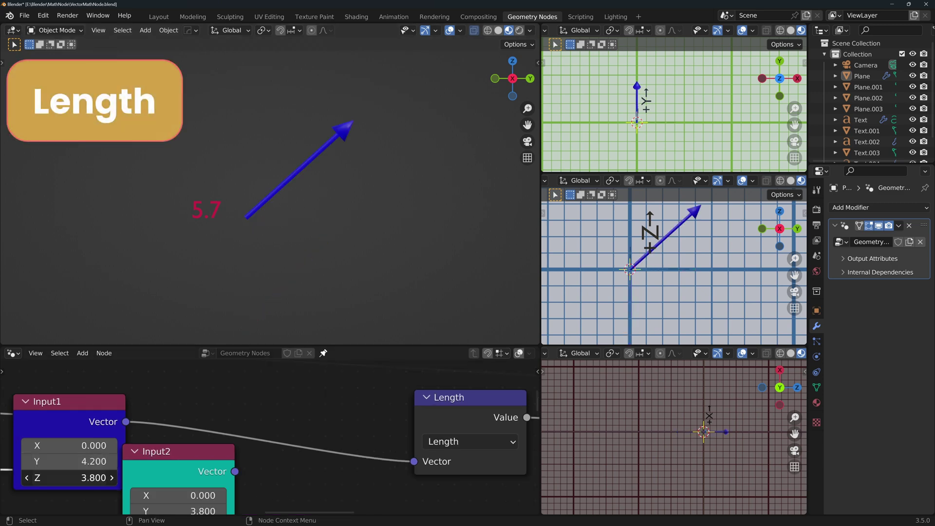
# Vary Input1's Z for the Length demo and its Y for the Normalize demo
pyautogui.moveTo(76, 478); pyautogui.dragTo(44, 477)
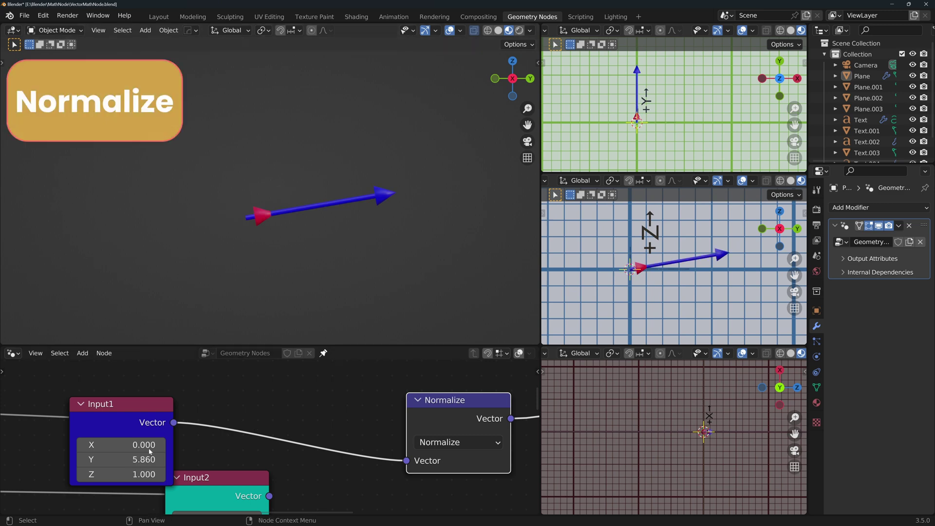
pyautogui.moveTo(142, 459); pyautogui.dragTo(141, 458)
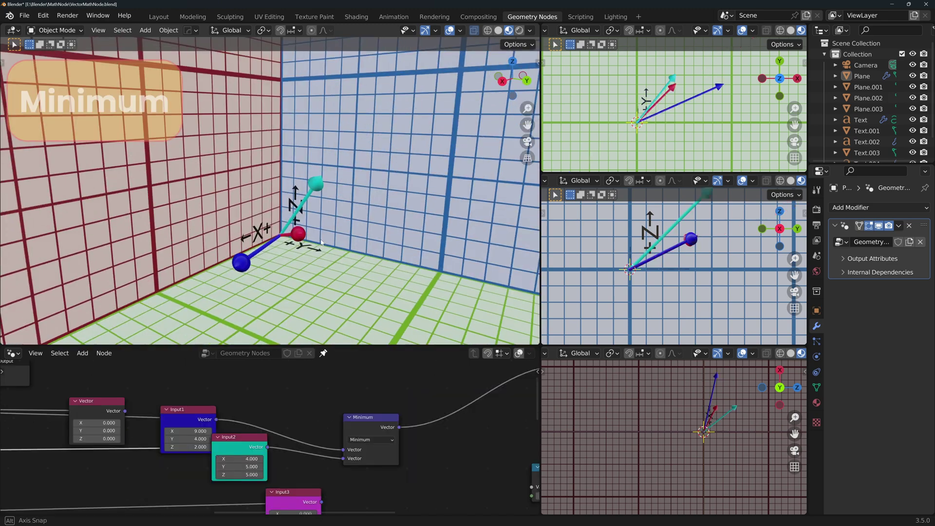
# Orbit the viewport to new angles around the vector arrows
pyautogui.moveTo(322, 244); pyautogui.dragTo(281, 235, button='middle')
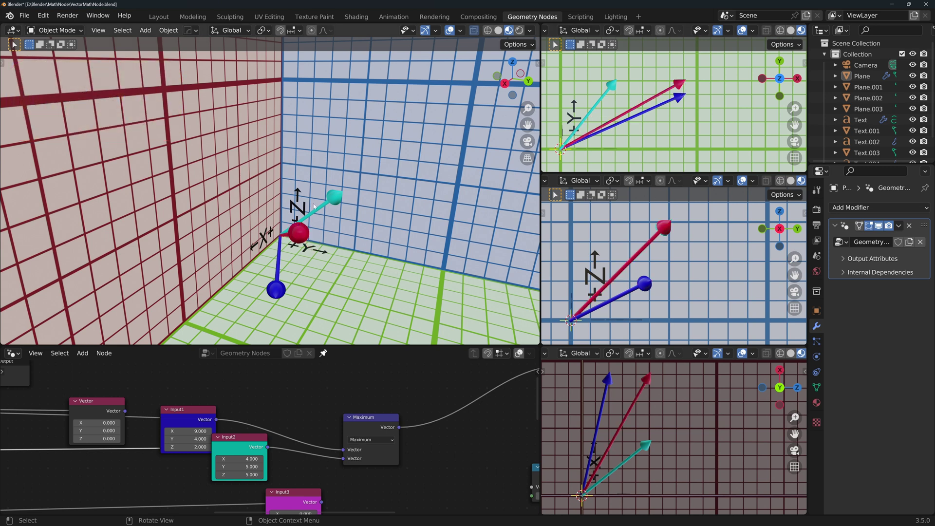
pyautogui.moveTo(293, 207); pyautogui.dragTo(310, 227, button='middle')
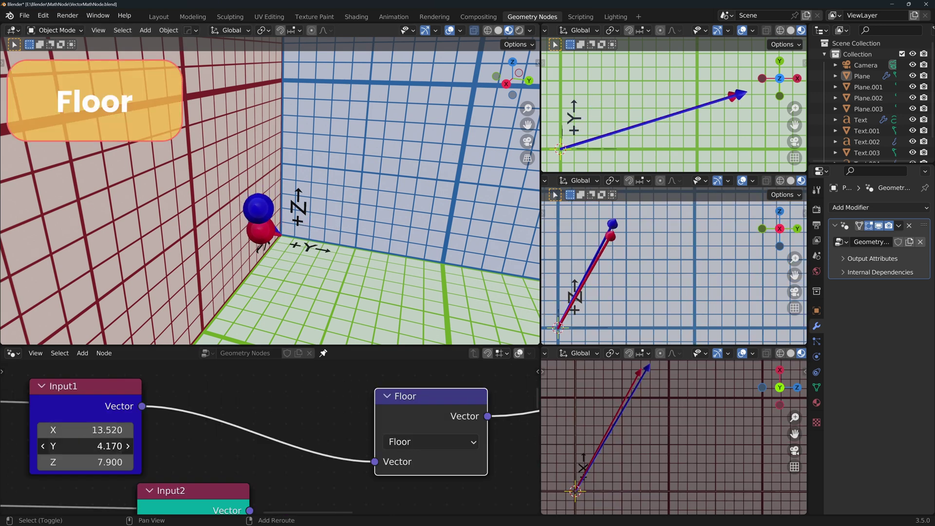
# Vary Input1, lengthening it, lowering Y and raising X, to show the Floor result
pyautogui.moveTo(84, 462)
pyautogui.mouseDown()
pyautogui.moveTo(73, 462)
pyautogui.moveTo(102, 446)
pyautogui.mouseUp()
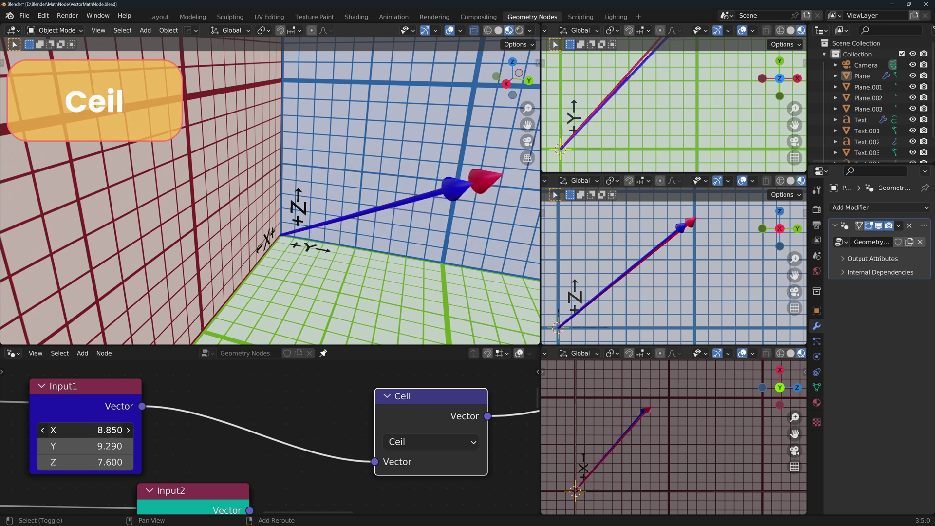
pyautogui.moveTo(83, 446); pyautogui.dragTo(113, 476)
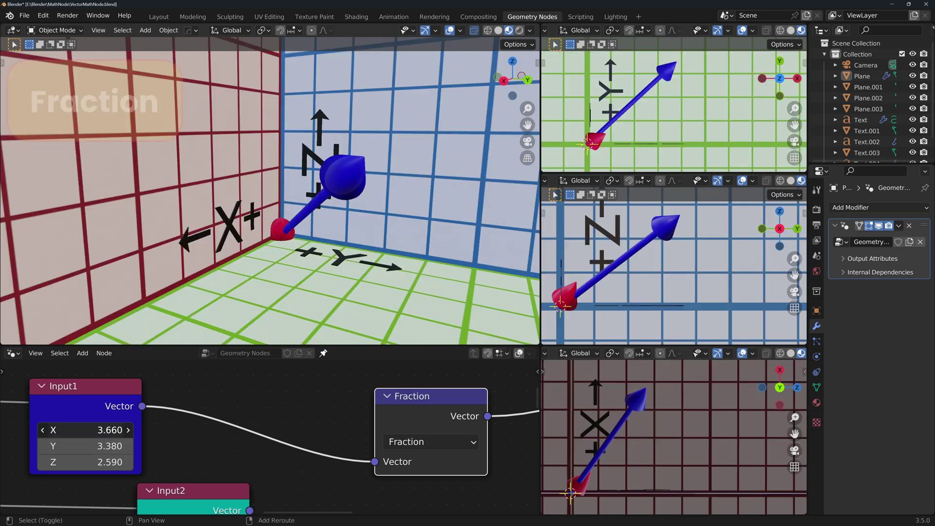
pyautogui.moveTo(88, 430)
pyautogui.mouseDown()
pyautogui.moveTo(110, 429)
pyautogui.moveTo(99, 429)
pyautogui.moveTo(99, 446)
pyautogui.moveTo(121, 445)
pyautogui.moveTo(98, 461)
pyautogui.moveTo(121, 462)
pyautogui.moveTo(92, 441)
pyautogui.moveTo(117, 441)
pyautogui.moveTo(66, 426)
pyautogui.moveTo(124, 426)
pyautogui.moveTo(106, 411)
pyautogui.moveTo(145, 411)
pyautogui.mouseUp()
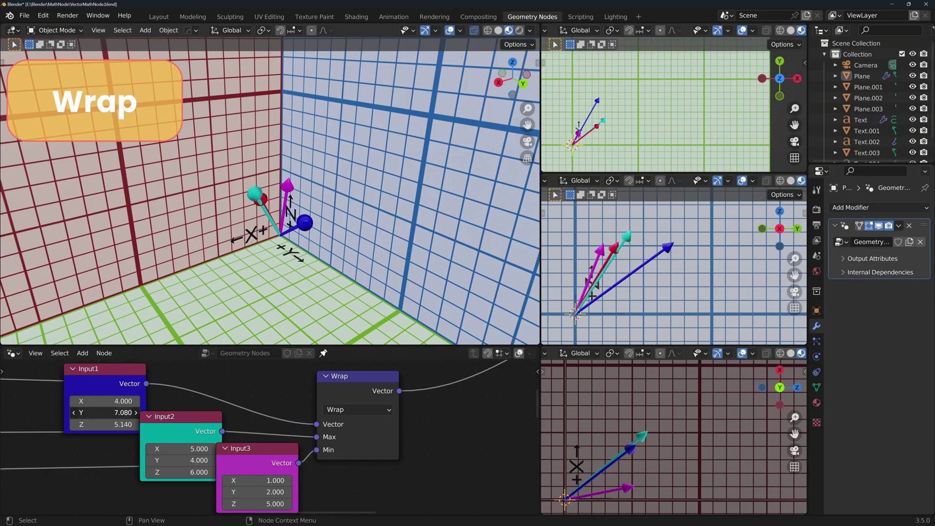
# Vary Input1, raising its X, to show the wrapping effect on the arrows
pyautogui.moveTo(109, 413); pyautogui.dragTo(108, 413)
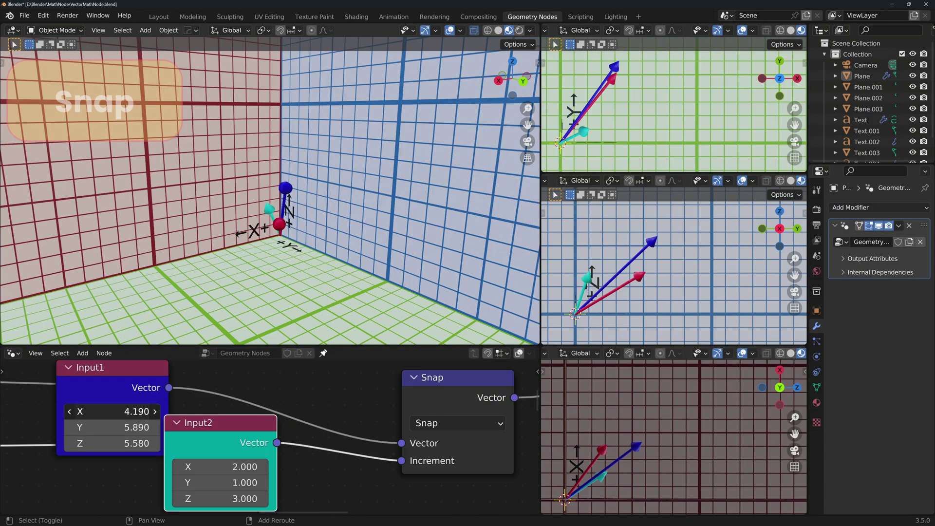
pyautogui.moveTo(109, 411)
pyautogui.mouseDown()
pyautogui.moveTo(110, 470)
pyautogui.moveTo(109, 454)
pyautogui.moveTo(73, 438)
pyautogui.moveTo(150, 438)
pyautogui.moveTo(84, 454)
pyautogui.moveTo(102, 438)
pyautogui.moveTo(161, 454)
pyautogui.moveTo(103, 438)
pyautogui.moveTo(88, 455)
pyautogui.mouseUp()
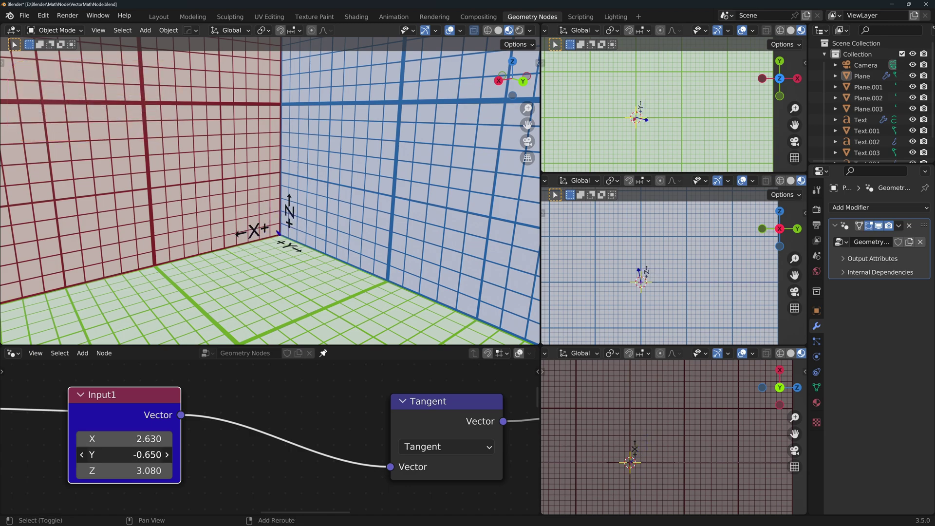